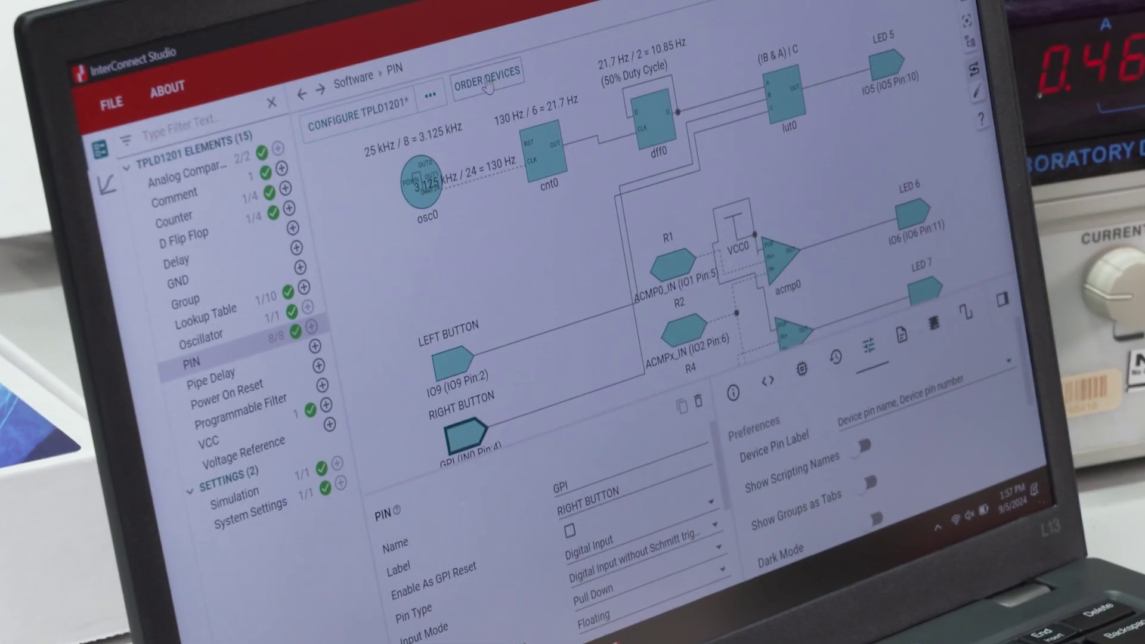
Open the Order Devices form and set its Order Type to Samples.
click(485, 85)
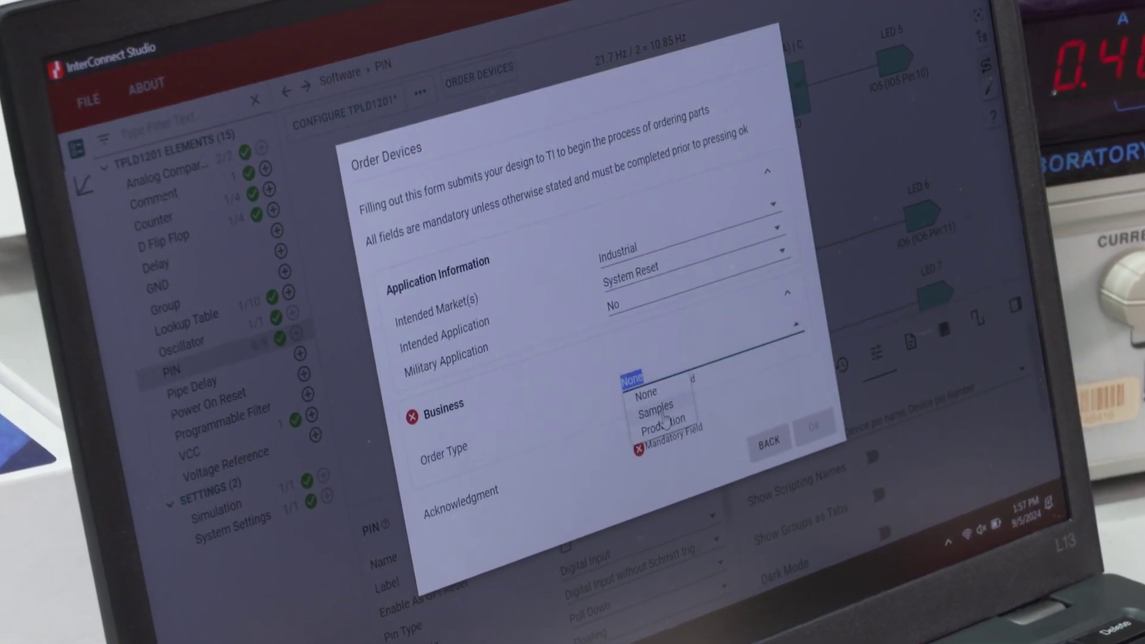
click(658, 411)
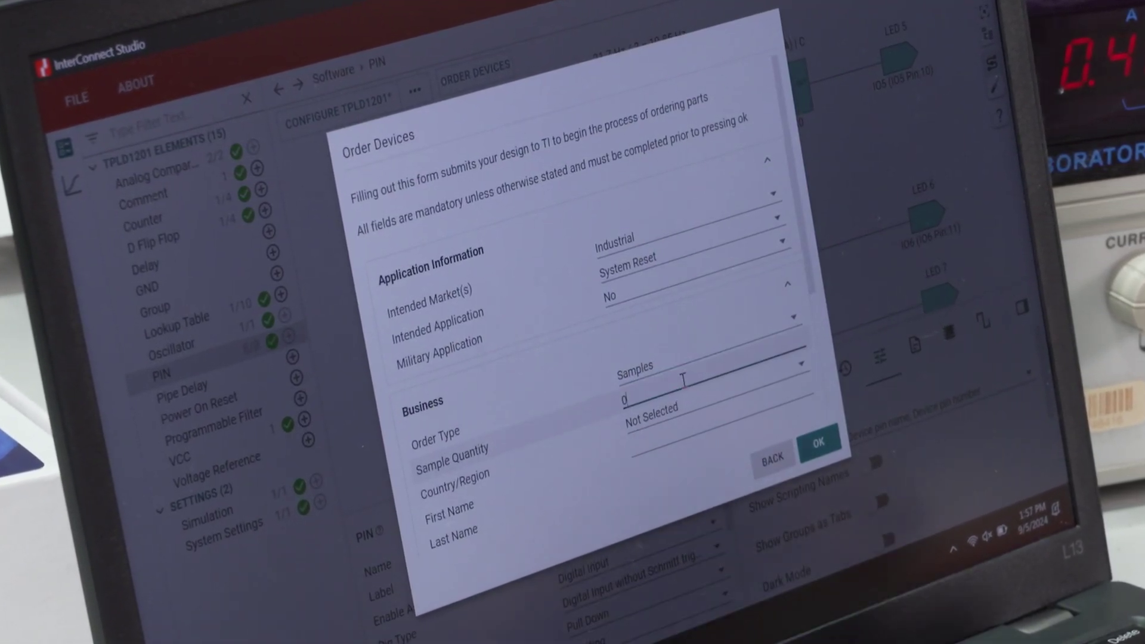
text(100)
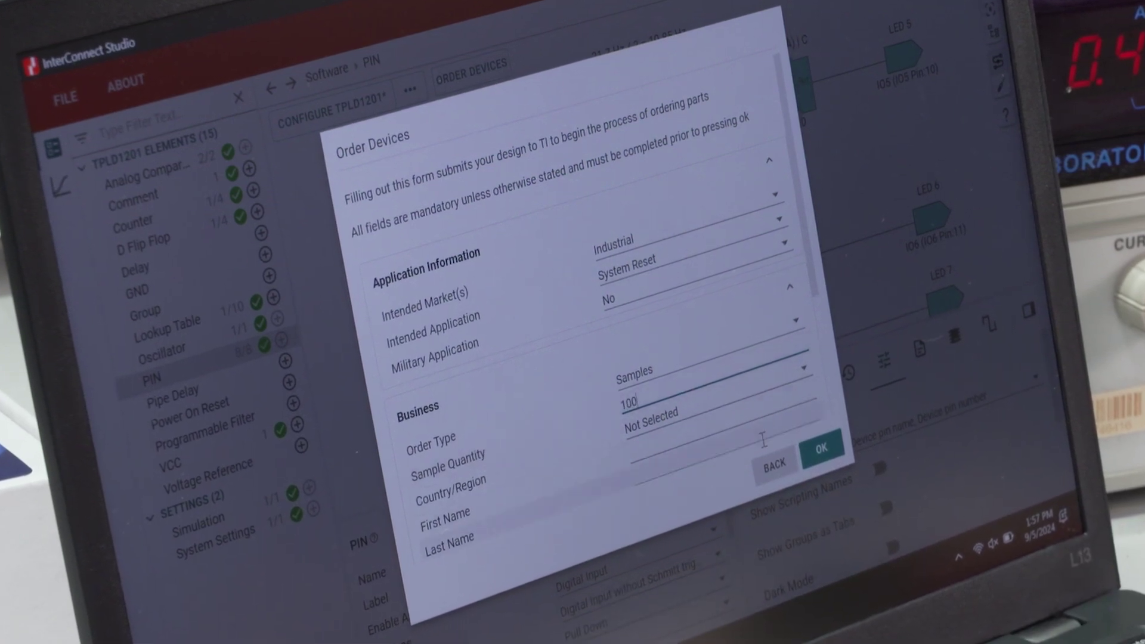